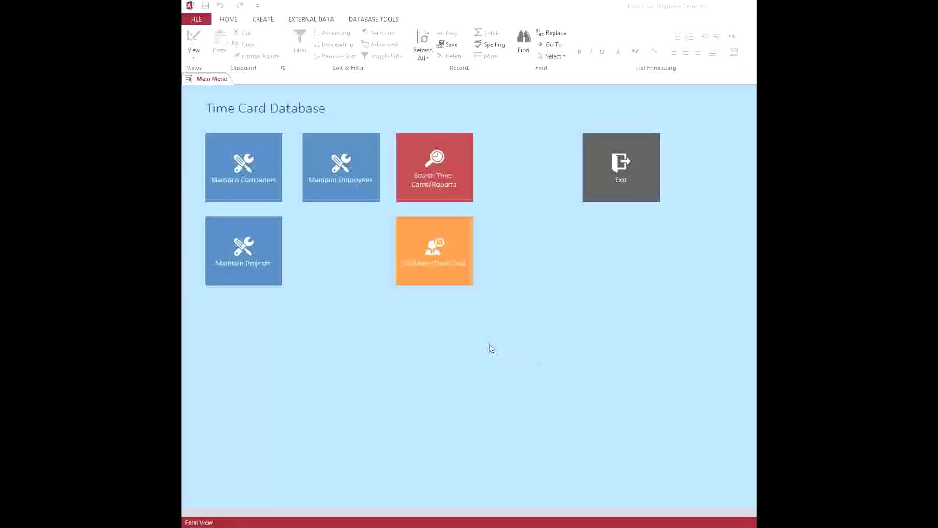
# Step: Rename Company A to 'Acme Company' in the company list, save it, and close the list
pyautogui.click(249, 160)
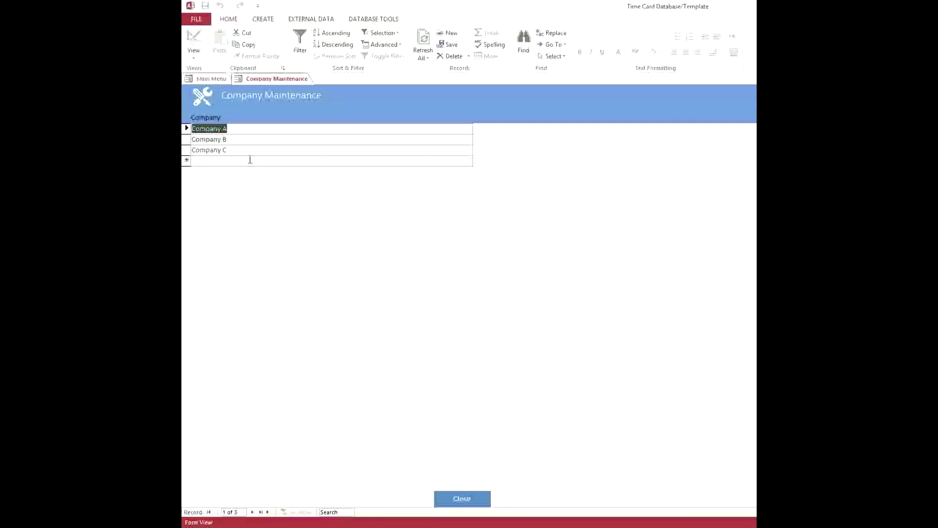
pyautogui.write('Ac')
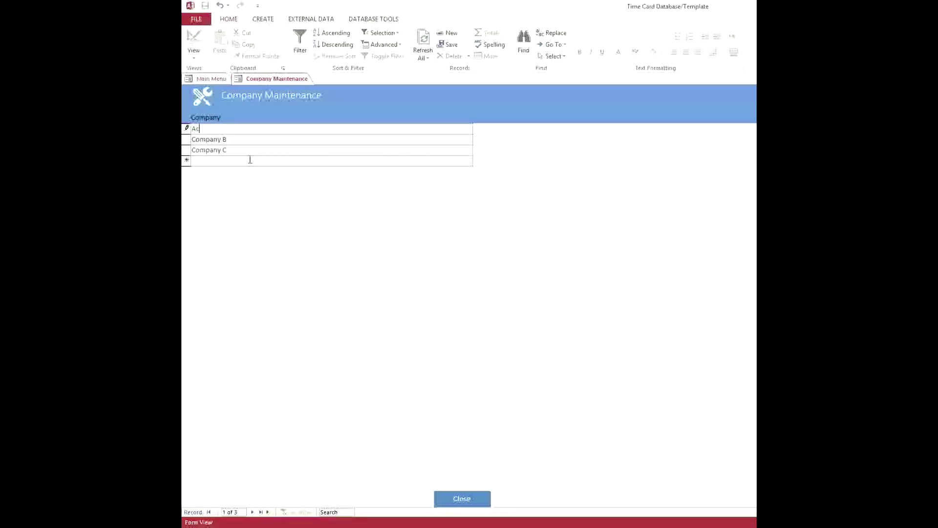
pyautogui.write('me Company')
pyautogui.click(216, 162)
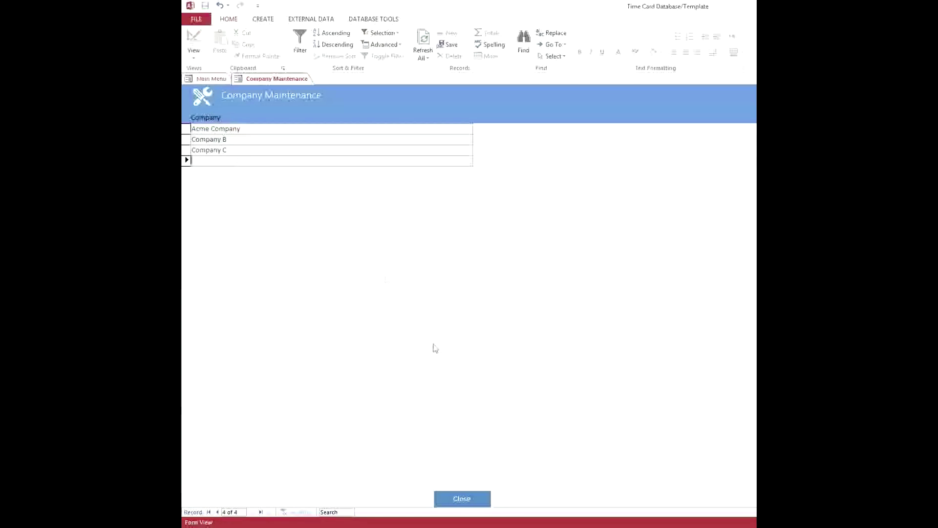
pyautogui.click(459, 499)
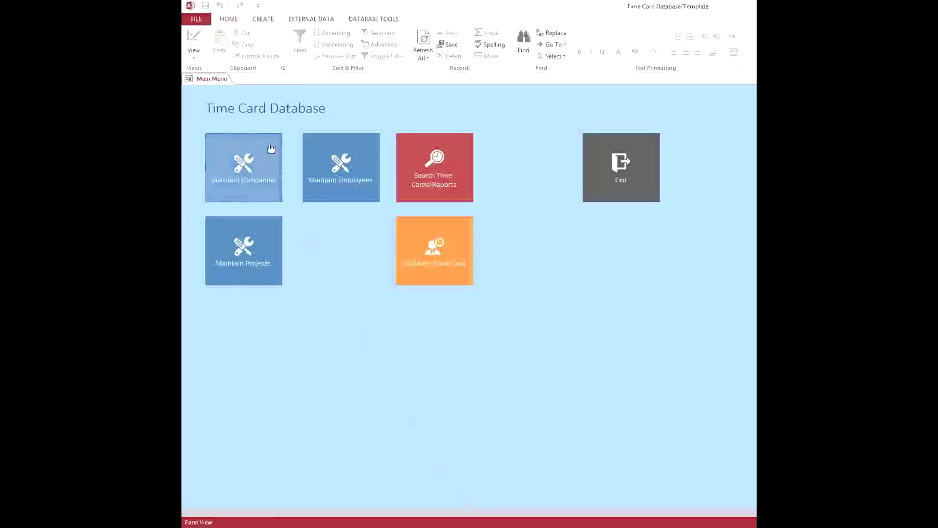
# Step: Replace the first employee's placeholder first and last name with real ones
pyautogui.click(325, 160)
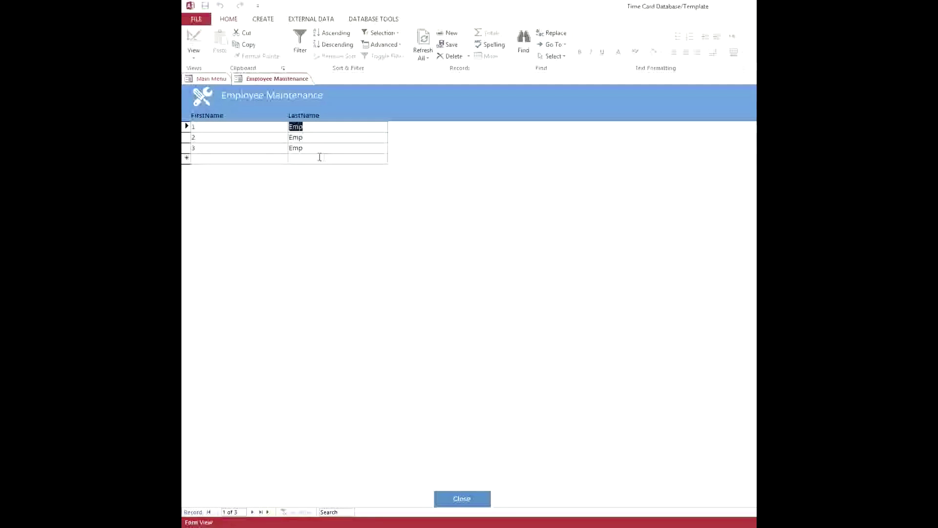
pyautogui.click(225, 128)
pyautogui.press('BackSpace')
pyautogui.write('John')
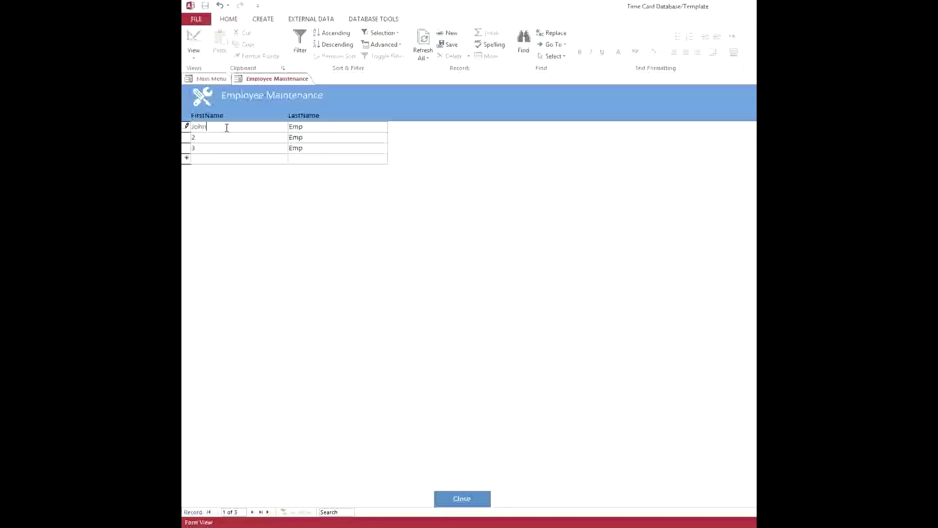
pyautogui.press('Tab')
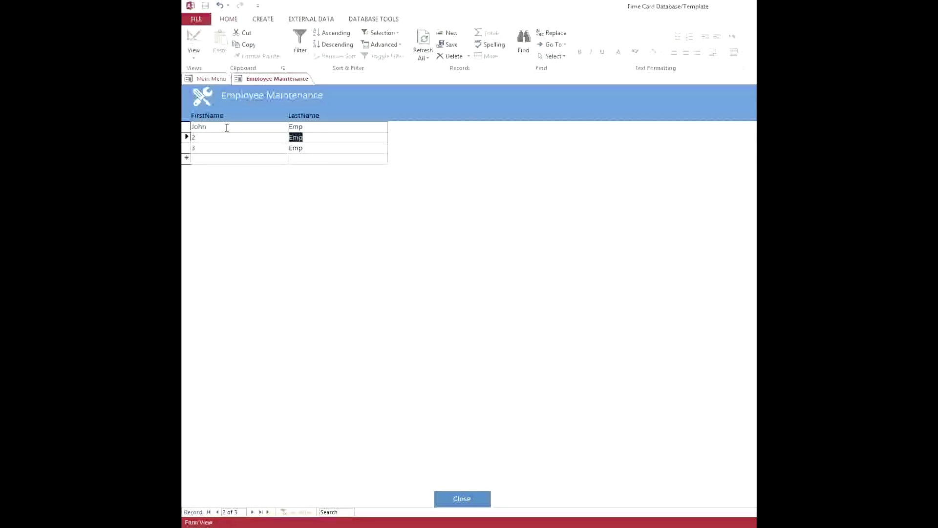
pyautogui.moveTo(303, 126); pyautogui.dragTo(290, 125)
pyautogui.write('Smith')
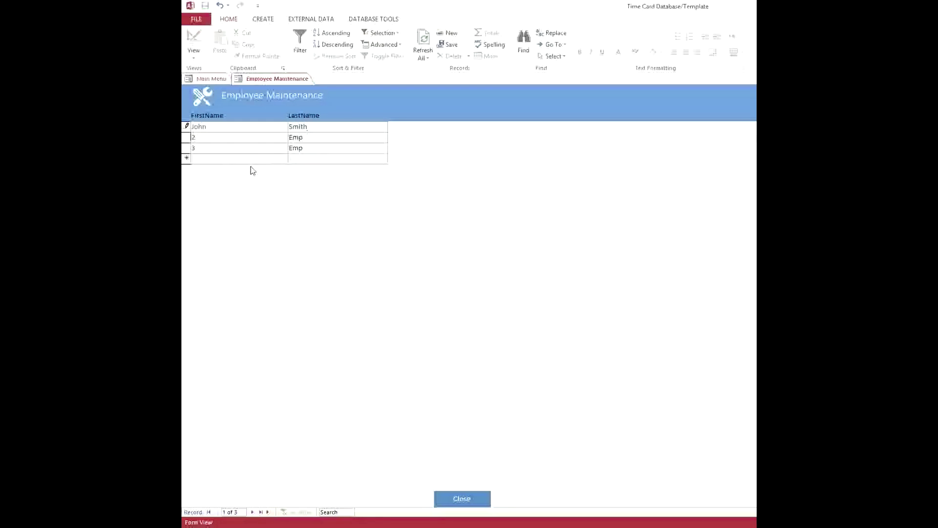
# Step: Add a new employee record with a first and last name, then close the employee list
pyautogui.click(221, 158)
pyautogui.write('Jane')
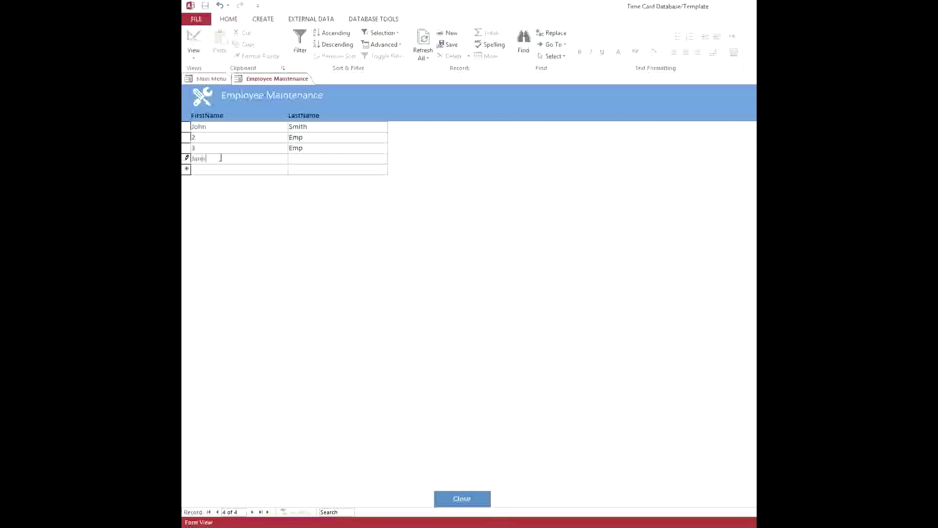
pyautogui.click(292, 157)
pyautogui.write('Doe')
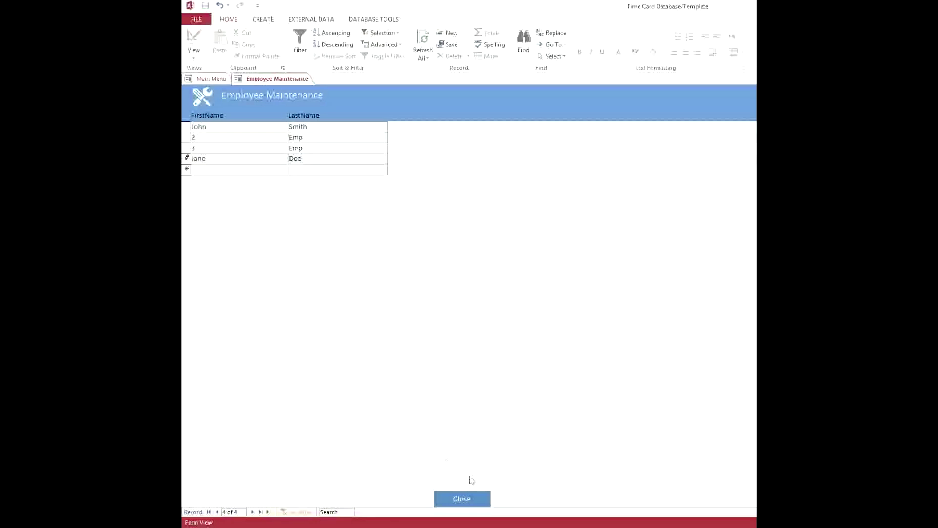
pyautogui.click(464, 500)
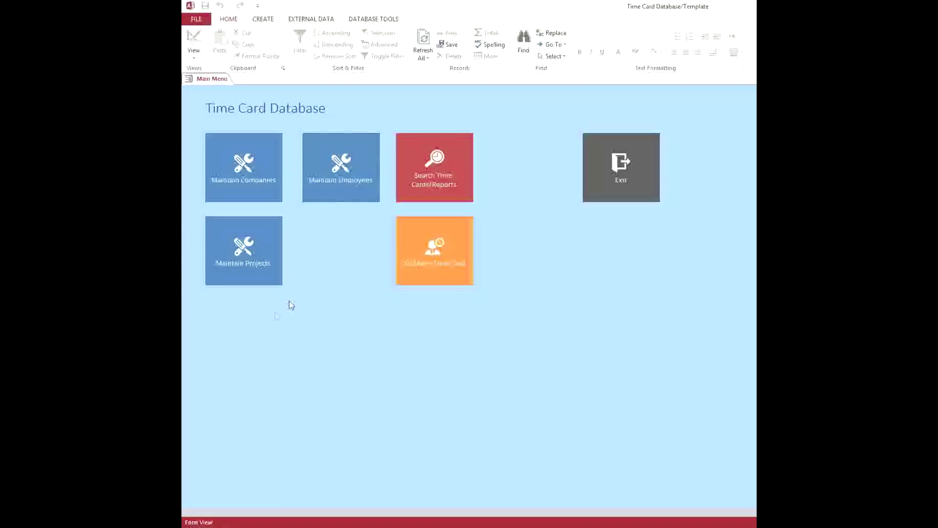
# Step: Add a Lawn Seeding project assigned to Acme Company, then close the project list
pyautogui.click(256, 272)
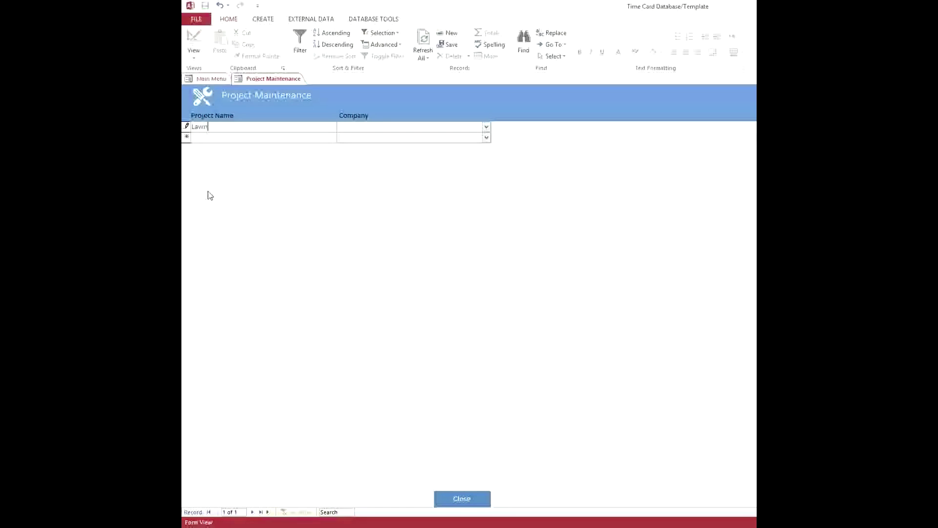
pyautogui.write('eding')
pyautogui.click(486, 127)
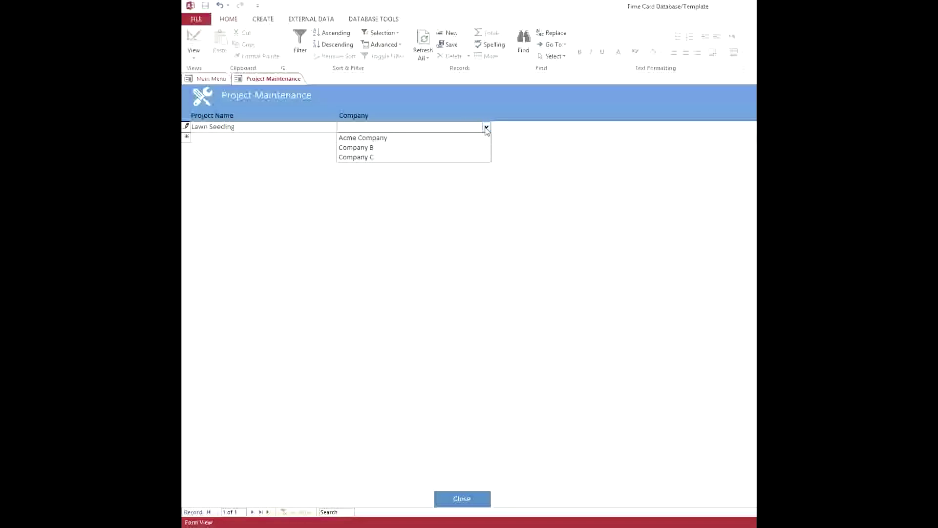
pyautogui.click(456, 140)
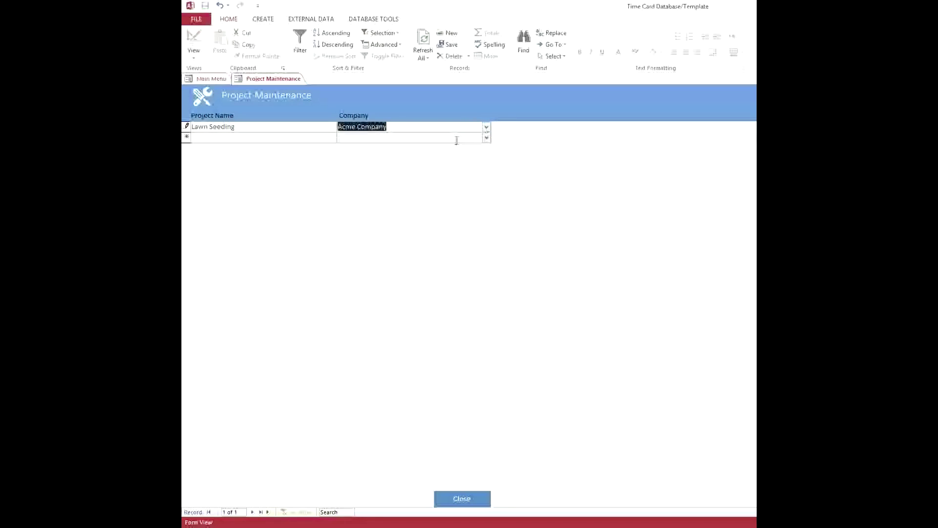
pyautogui.click(457, 503)
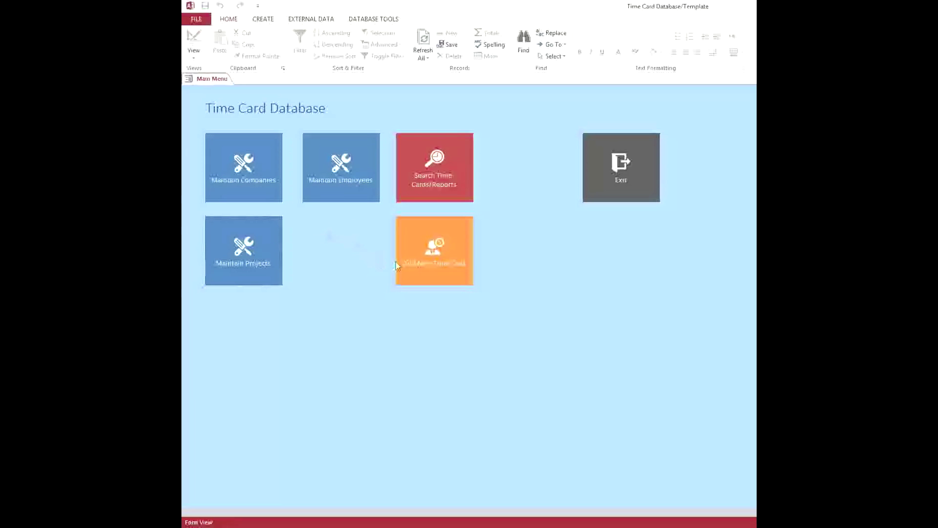
# Step: Start a new time card for the newly added employee on the Lawn Seeding project
pyautogui.click(422, 264)
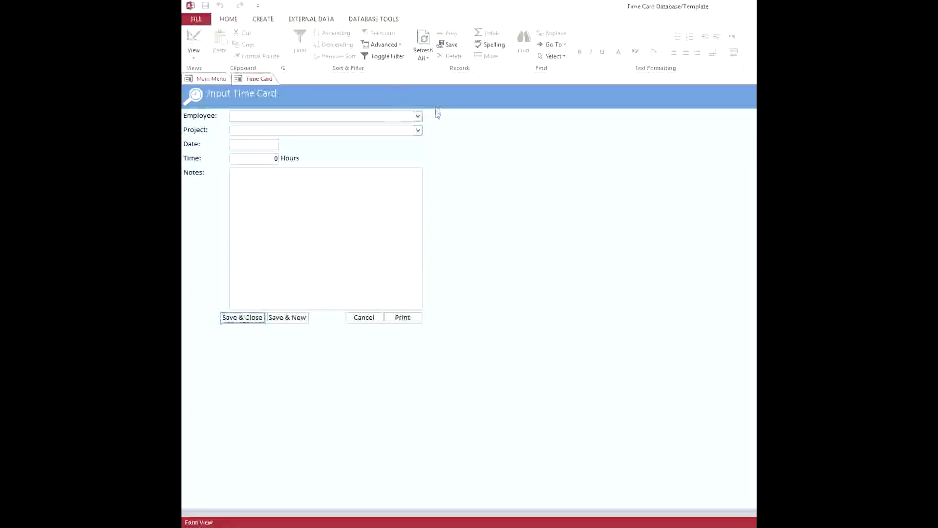
pyautogui.click(418, 117)
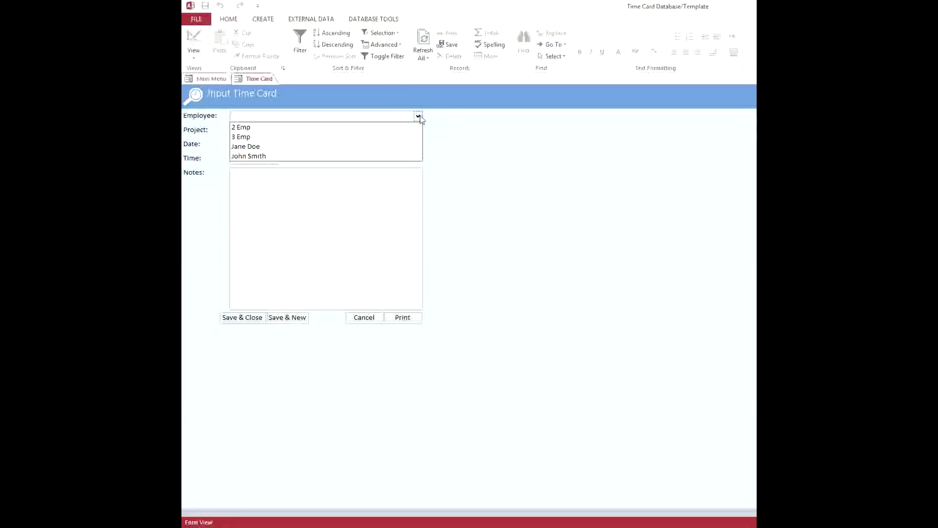
pyautogui.click(393, 147)
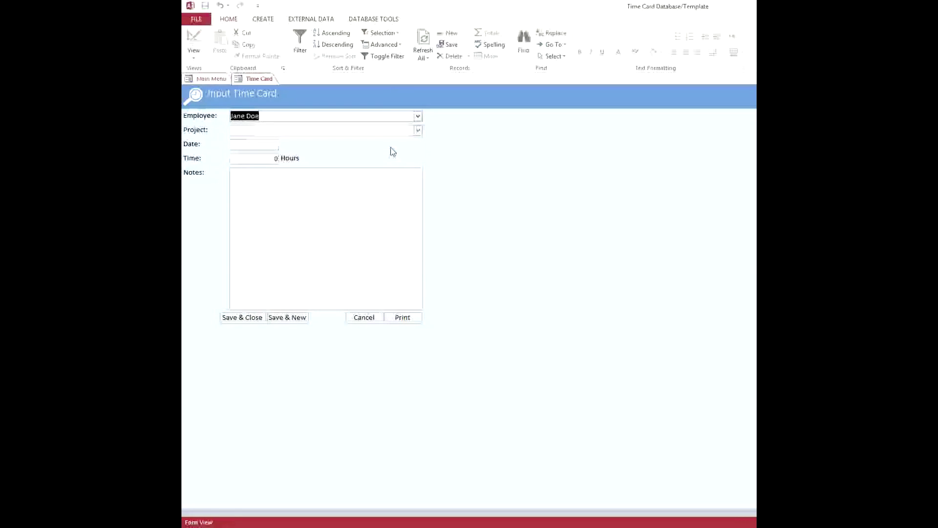
pyautogui.click(416, 131)
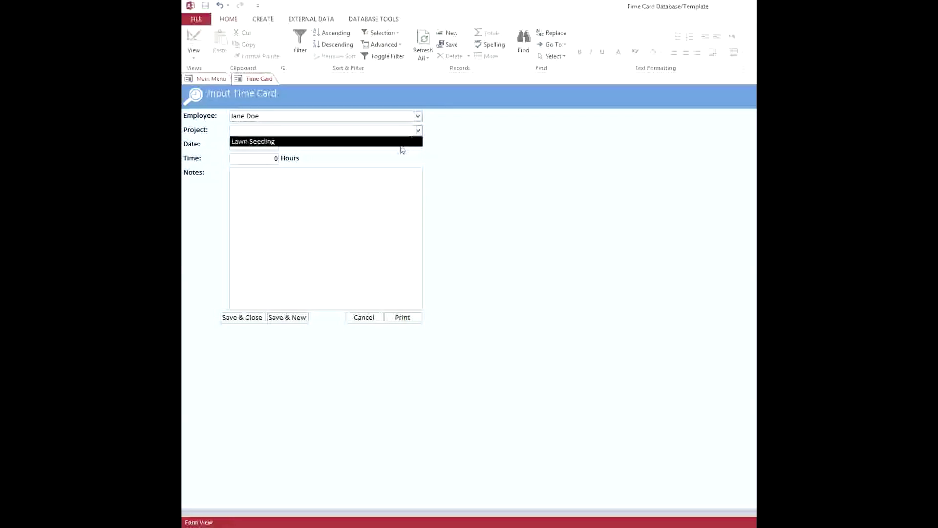
pyautogui.click(400, 142)
# Step: Date the time card 4/27/2015 with 8 hours, then save and close it
pyautogui.click(266, 143)
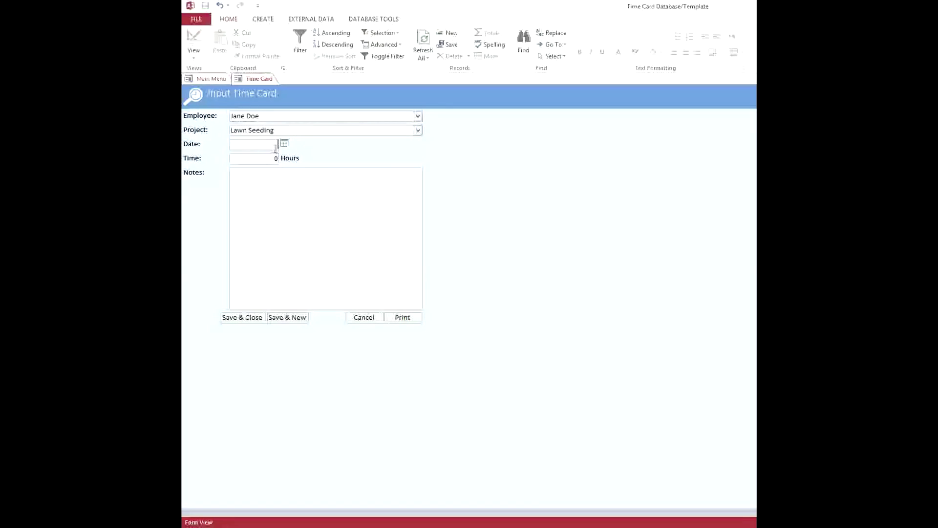
pyautogui.click(285, 145)
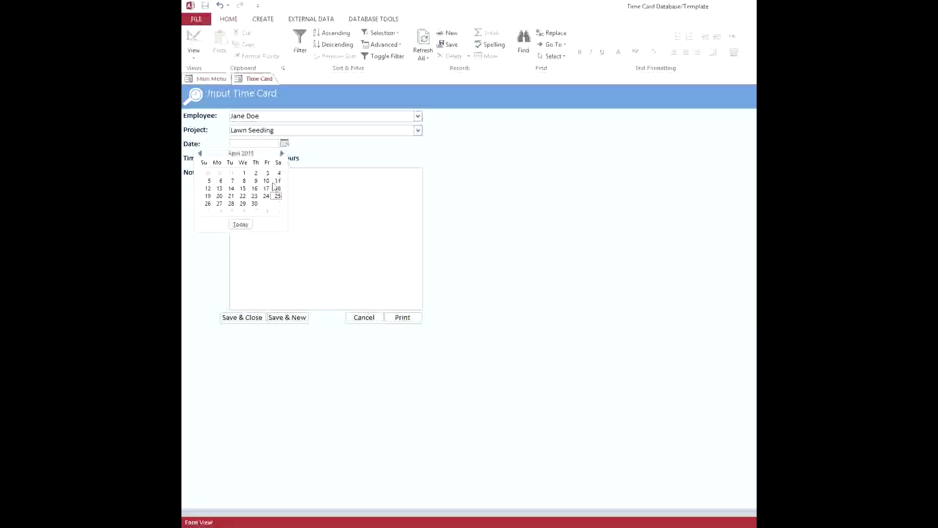
pyautogui.click(219, 205)
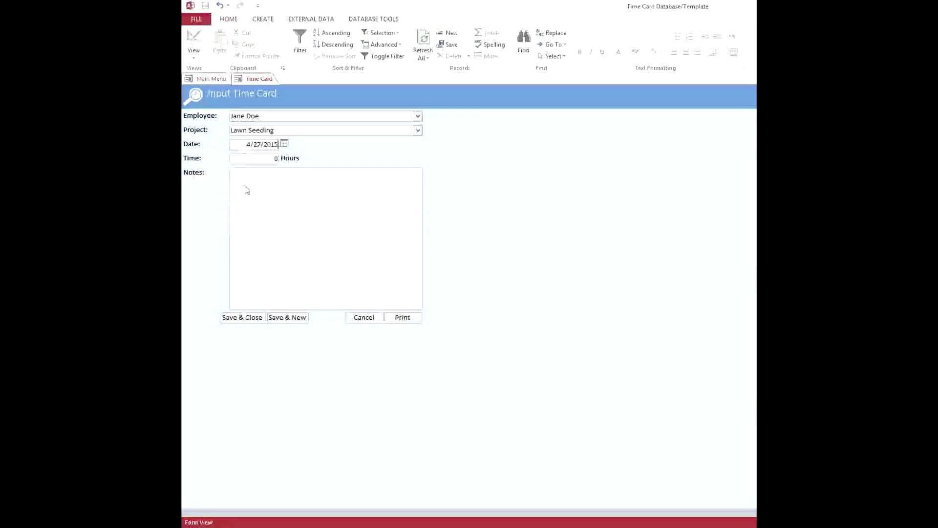
pyautogui.click(276, 158)
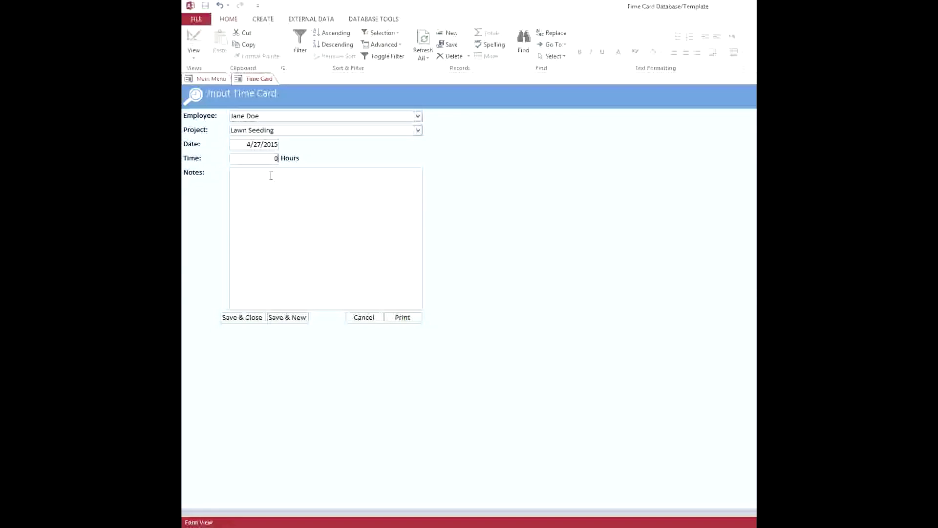
pyautogui.doubleClick(275, 158)
pyautogui.write('8')
pyautogui.click(268, 191)
pyautogui.click(248, 318)
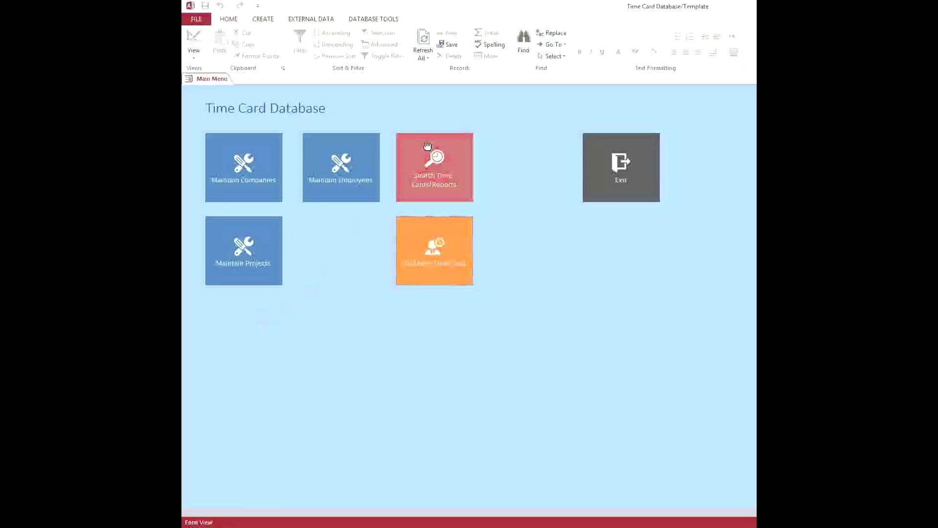
# Step: Open the Search Time Cards/Reports form from the main menu
pyautogui.click(434, 161)
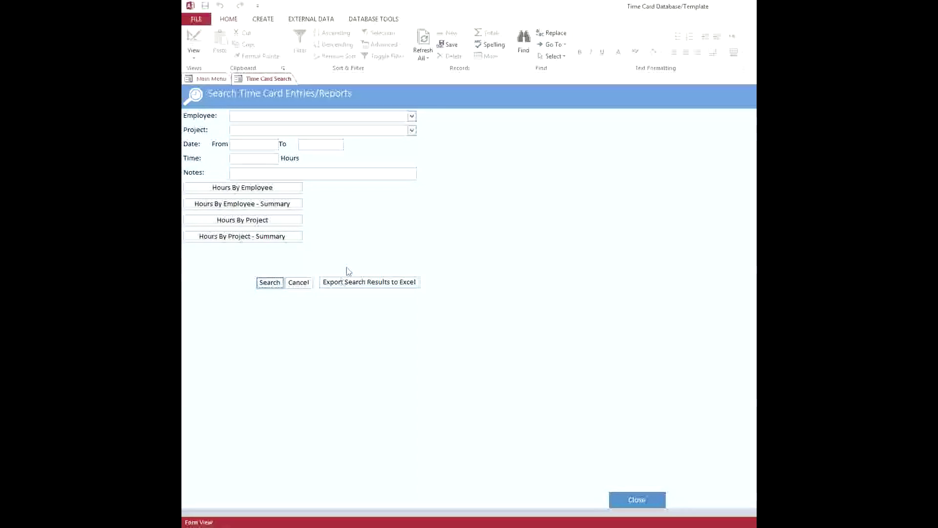
# Step: Close the Time Card Search form to return to the main menu
pyautogui.click(635, 505)
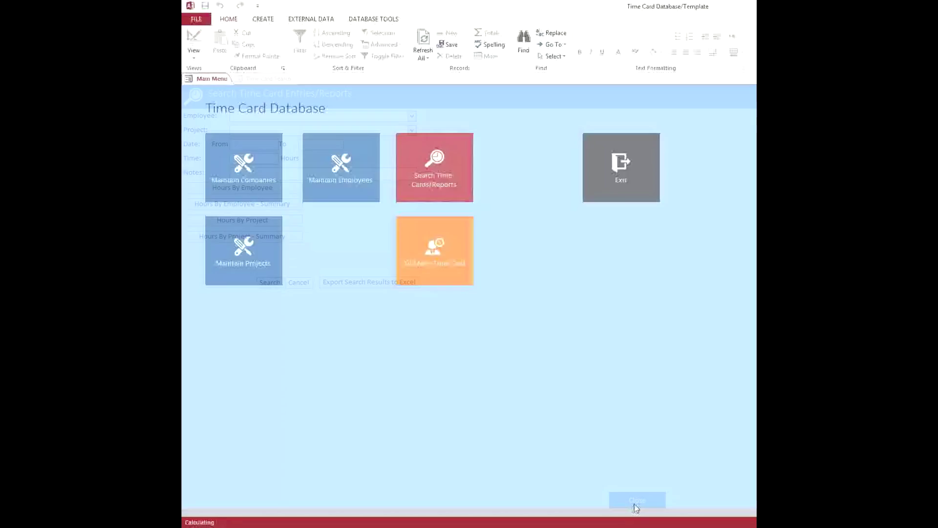